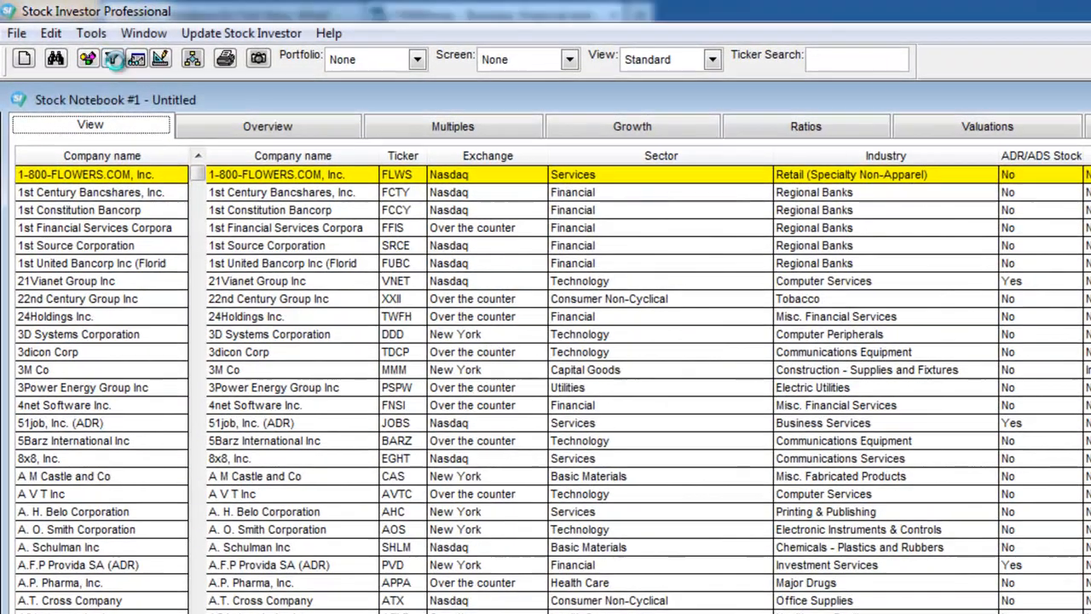
# Open the Screen Editor and add a first criterion requiring the company information field ADR/ADS Stock to be Is False.
pyautogui.click(114, 58)
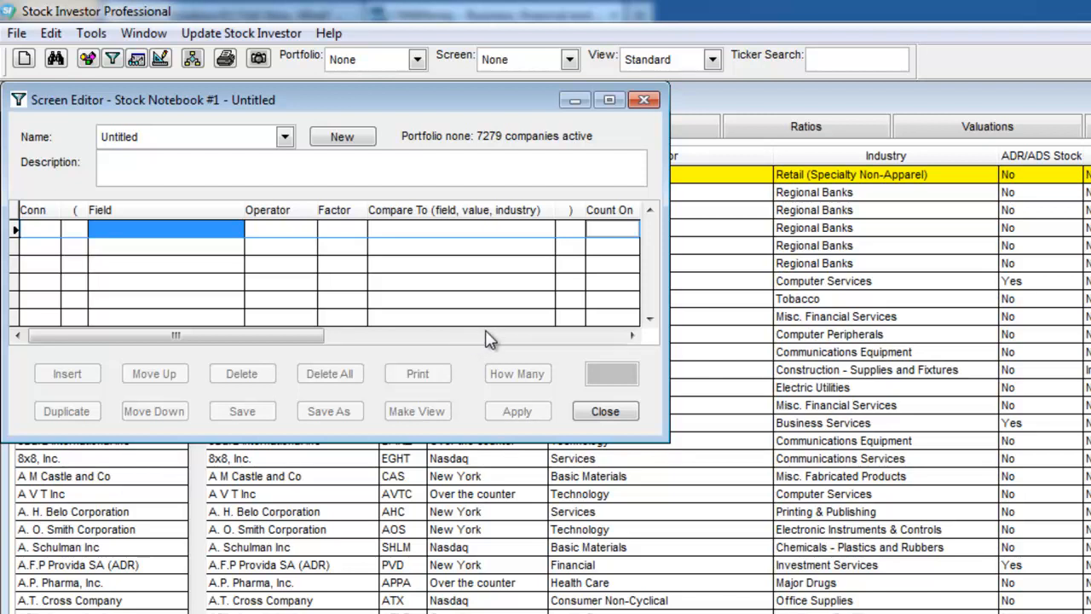
pyautogui.click(160, 230)
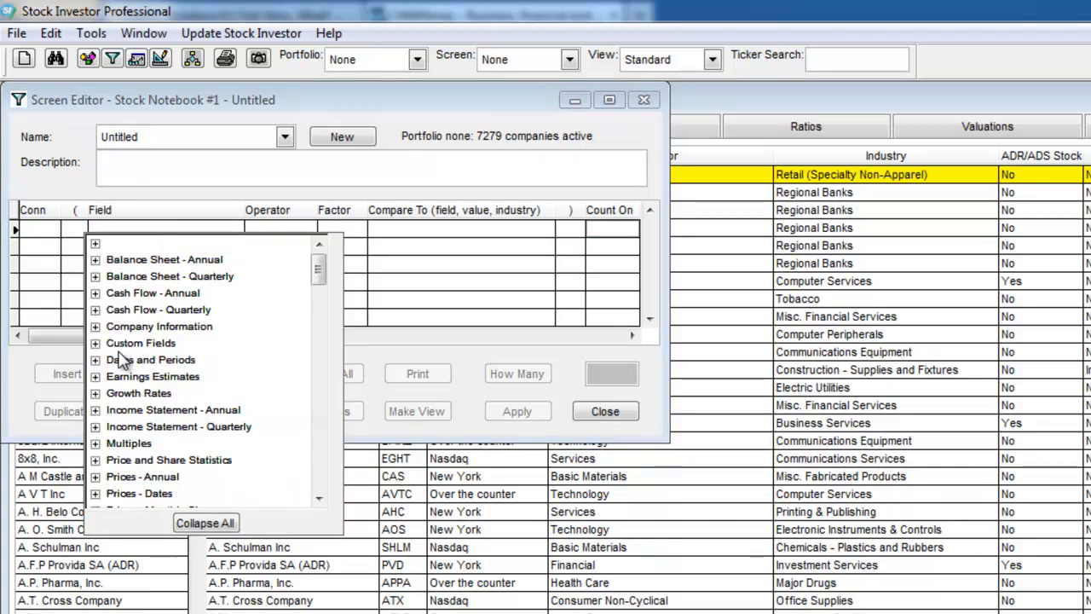
pyautogui.click(95, 326)
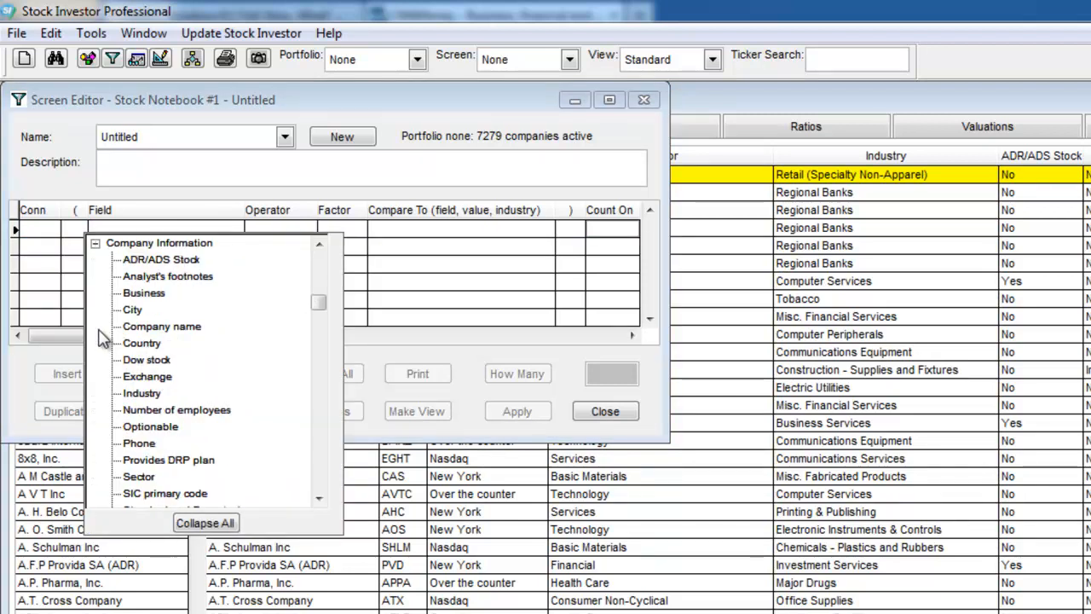
pyautogui.click(165, 263)
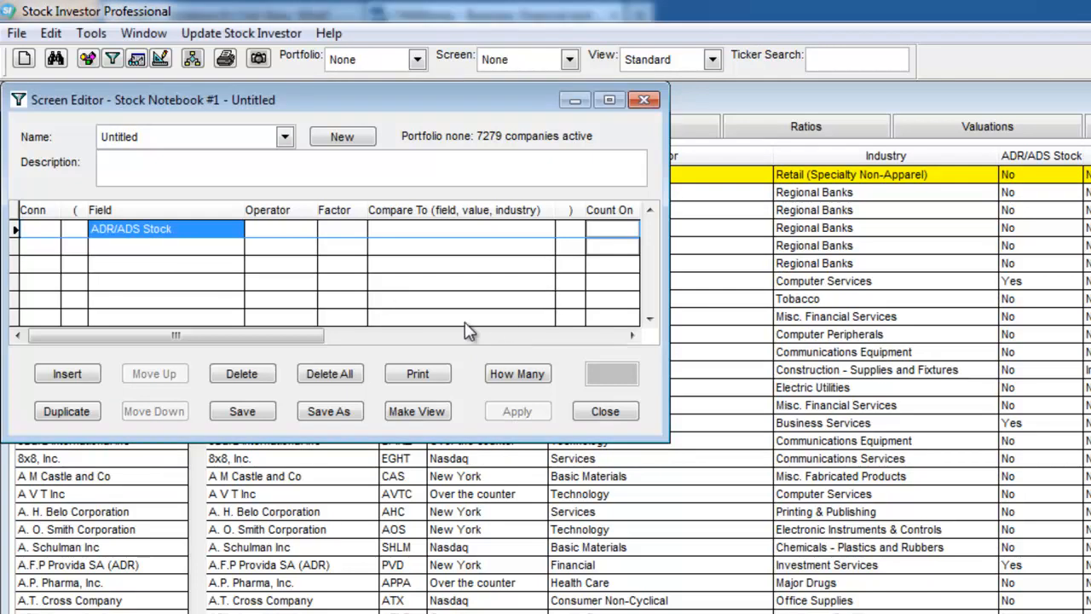
pyautogui.click(290, 232)
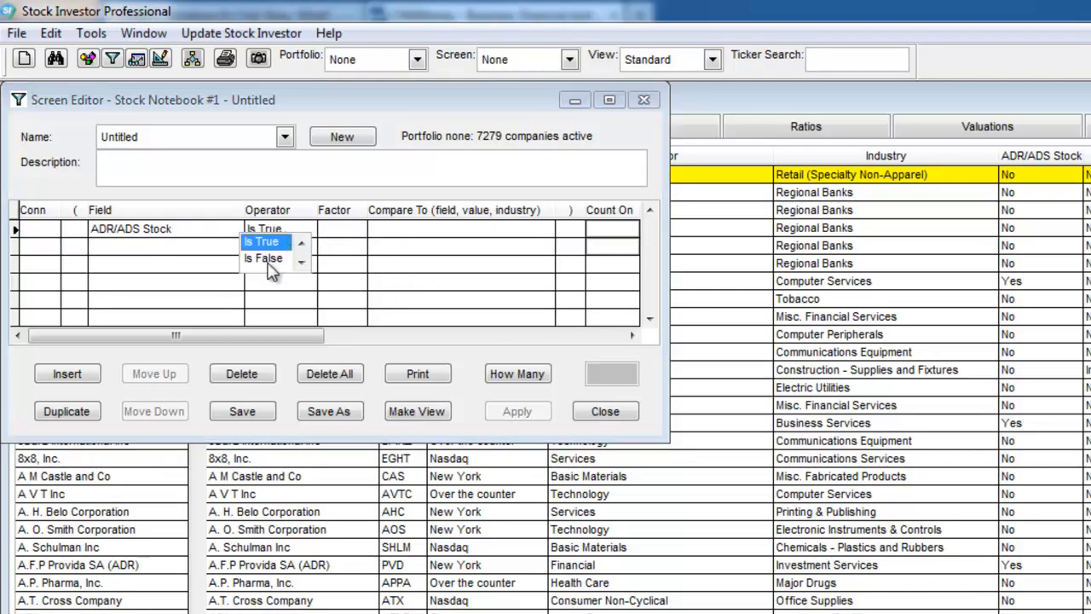
pyautogui.click(266, 258)
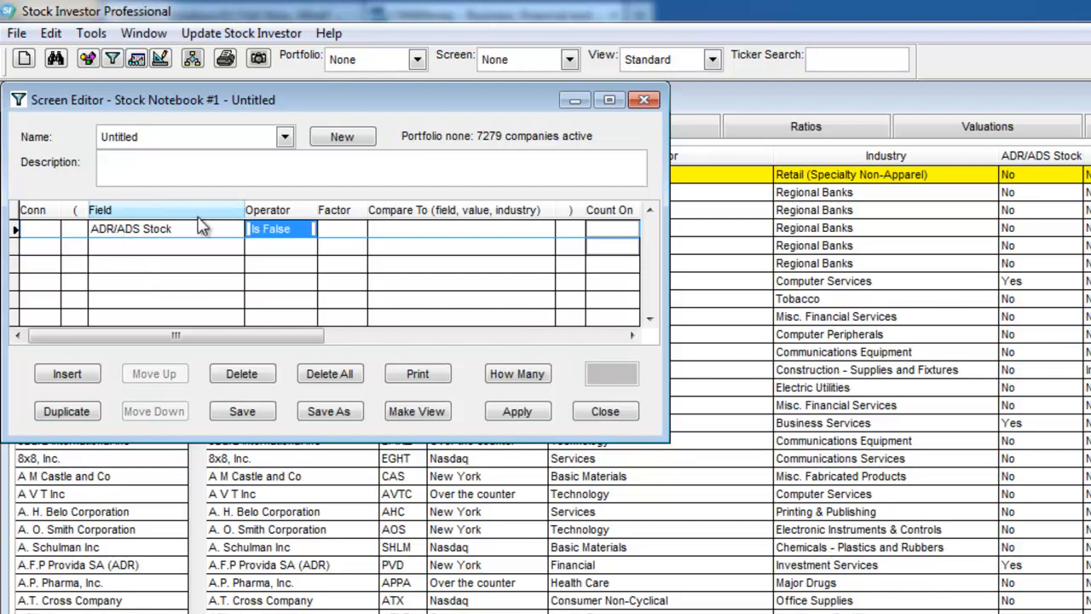
# Add a second criterion requiring the growth rate EPS Cont-Growth 5yr to be >= 10.
pyautogui.click(140, 248)
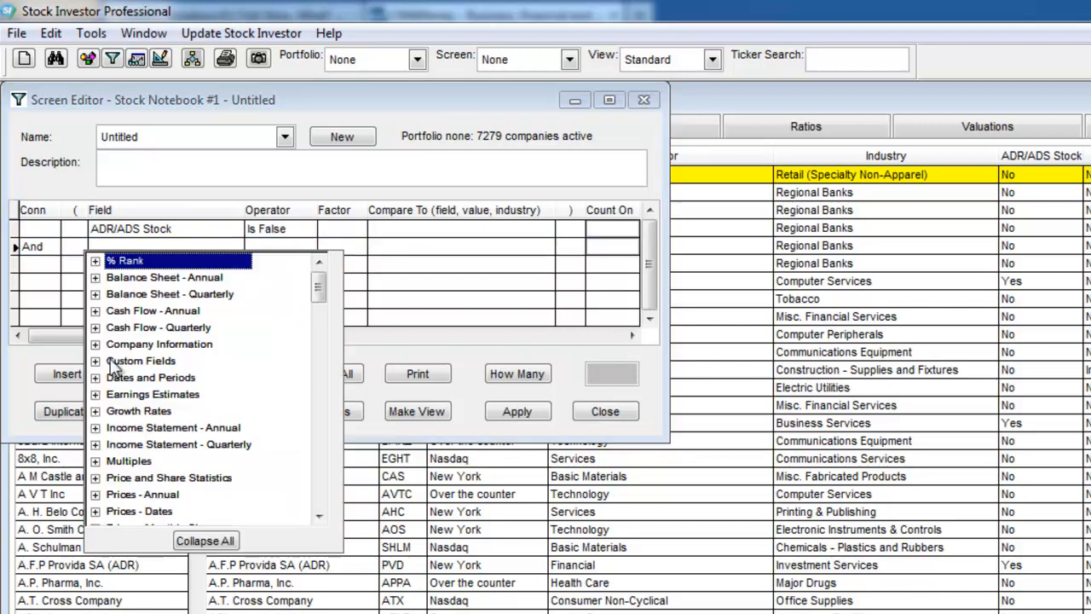
pyautogui.click(95, 411)
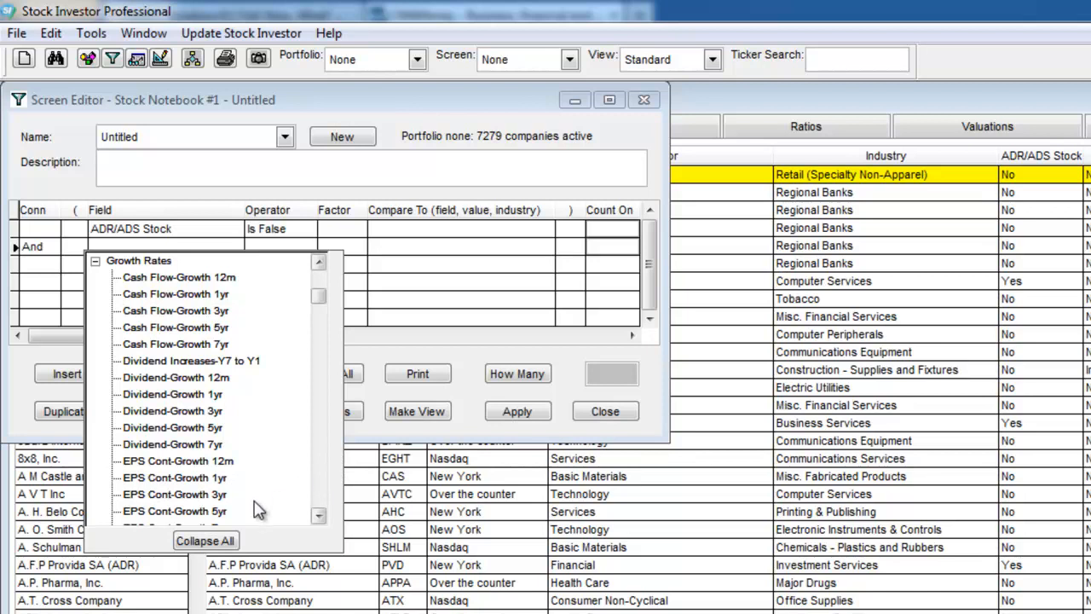
pyautogui.click(206, 509)
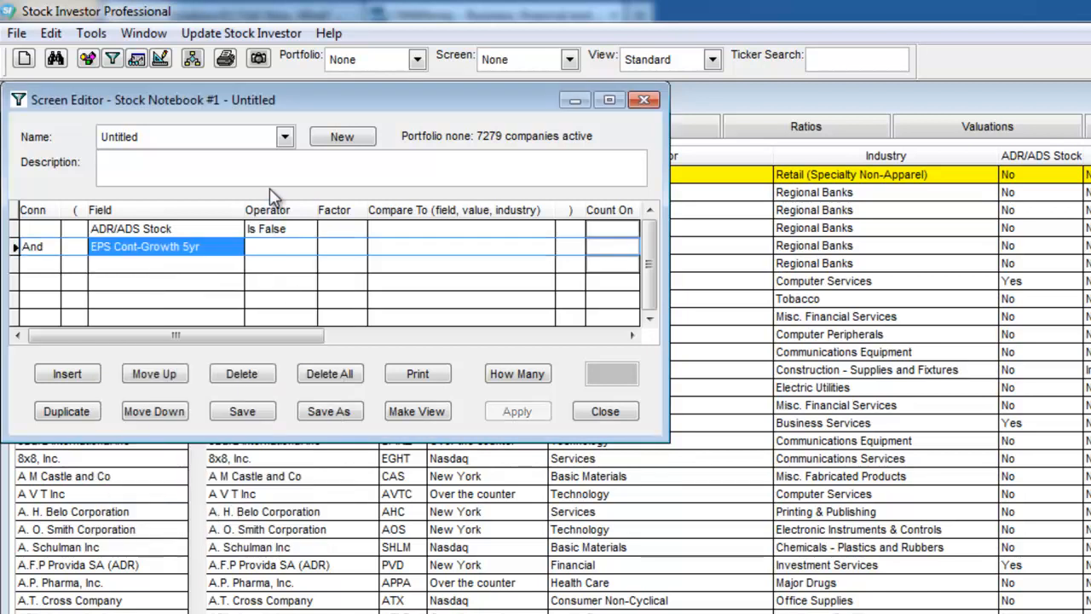
pyautogui.click(275, 259)
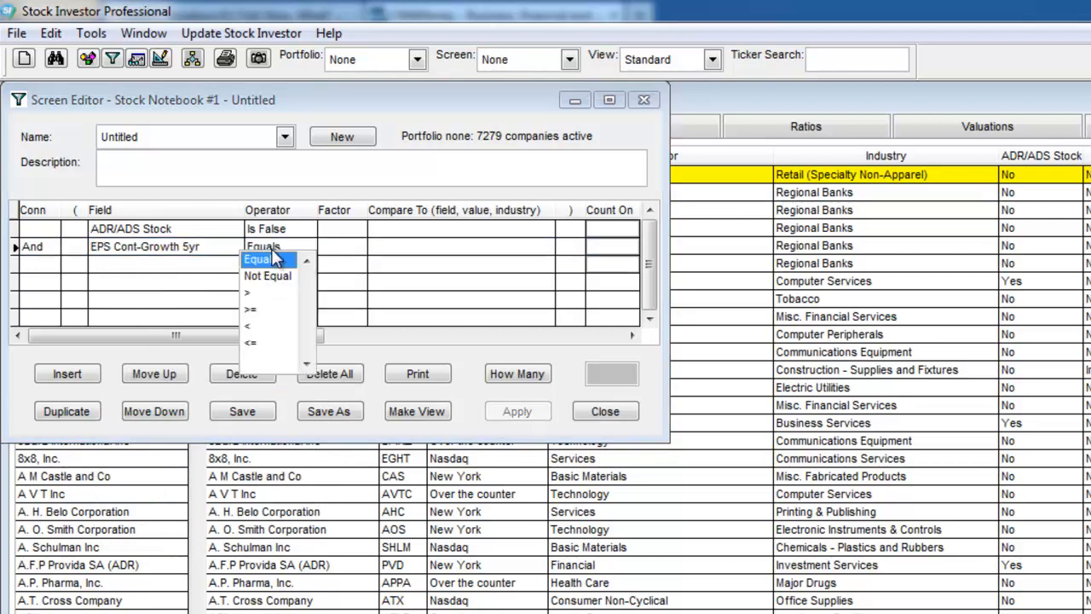
pyautogui.click(262, 318)
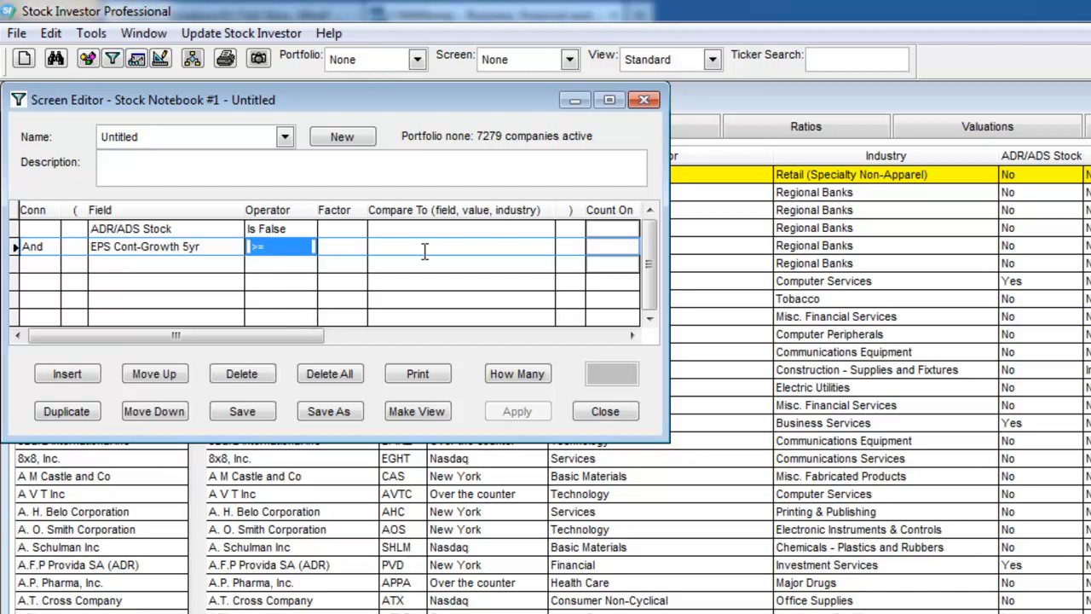
pyautogui.click(399, 246)
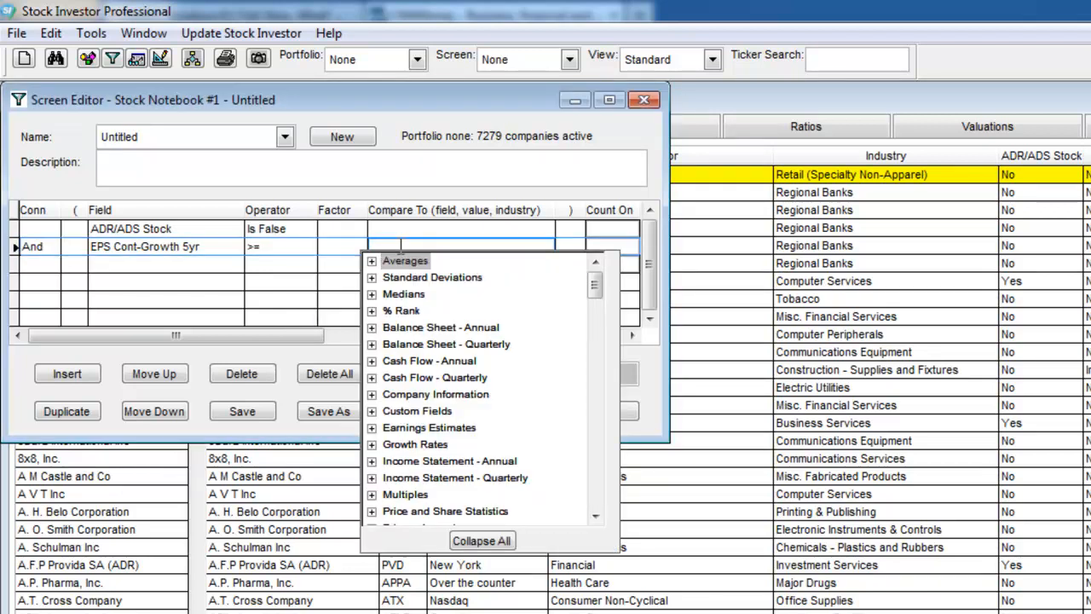
pyautogui.click(400, 246)
pyautogui.write('10')
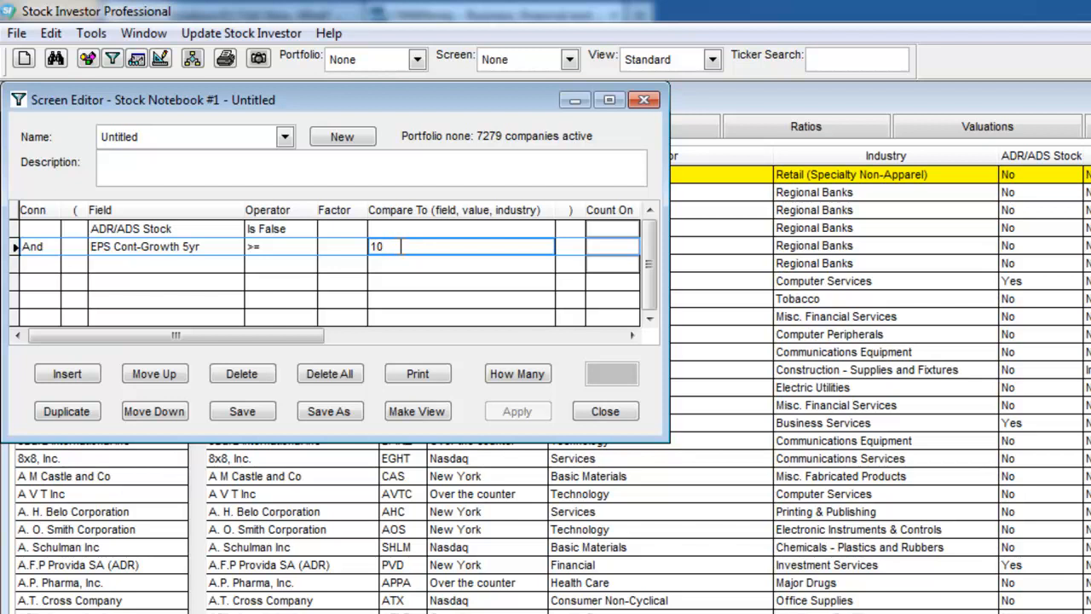
# Add a third criterion on the PE field from the Multiples category with the operator <=.
pyautogui.click(213, 263)
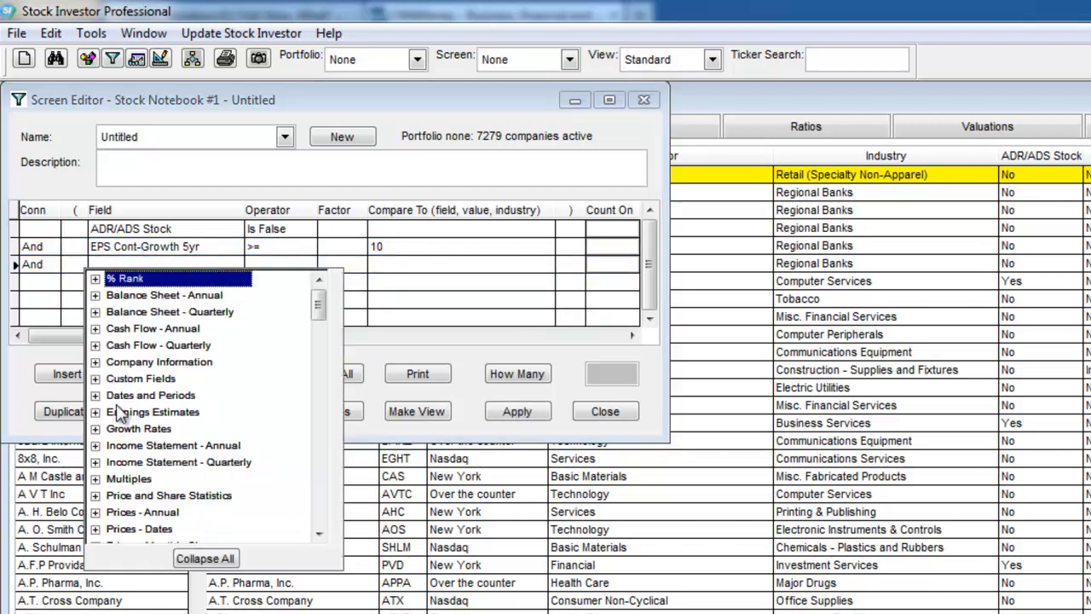
pyautogui.click(94, 478)
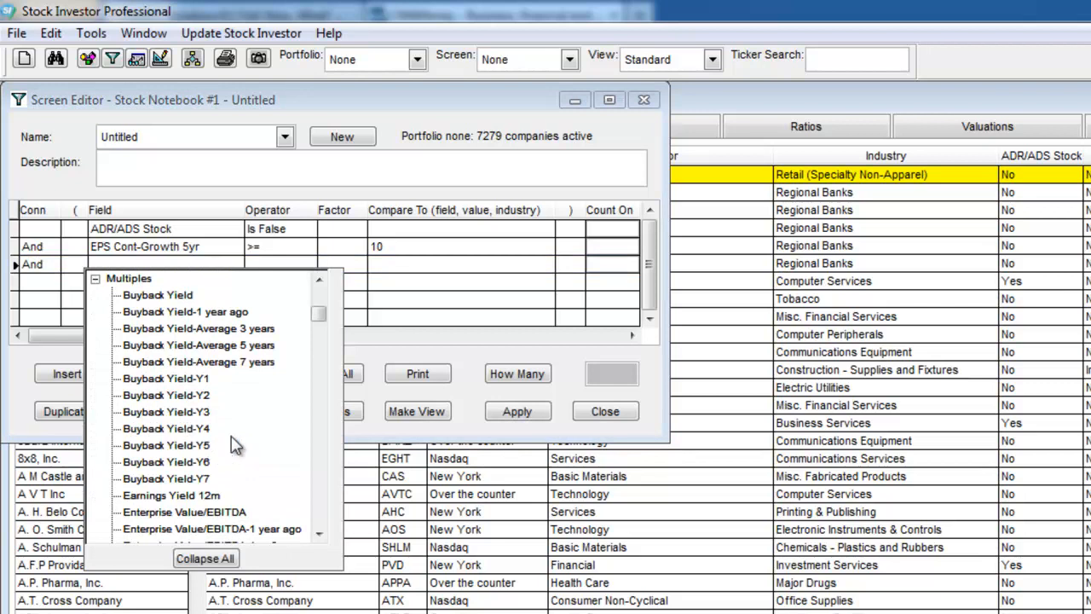
pyautogui.click(318, 465)
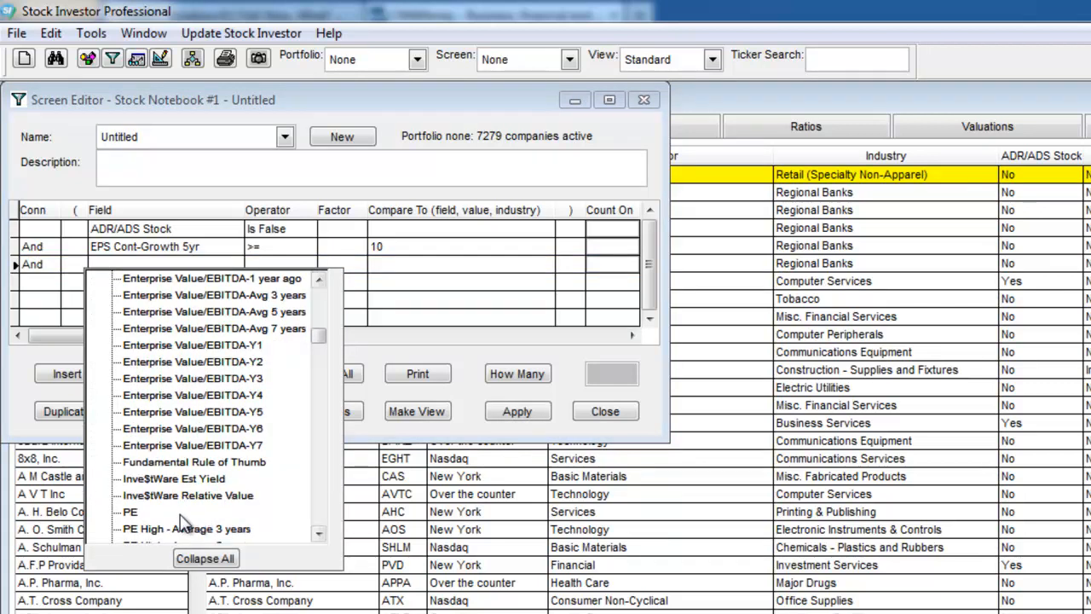
pyautogui.click(126, 513)
pyautogui.click(188, 262)
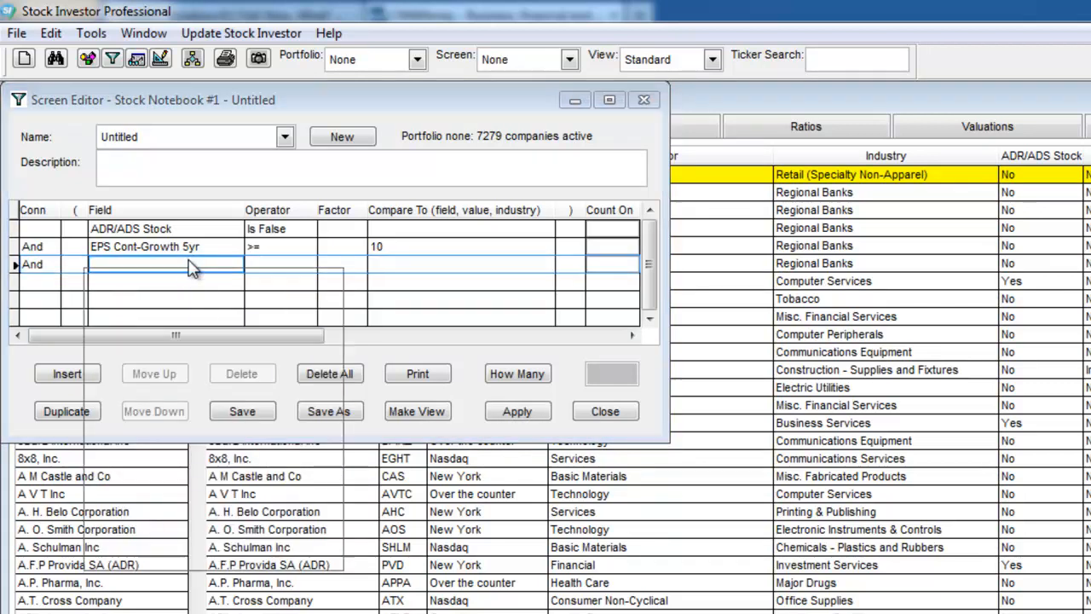
pyautogui.click(99, 489)
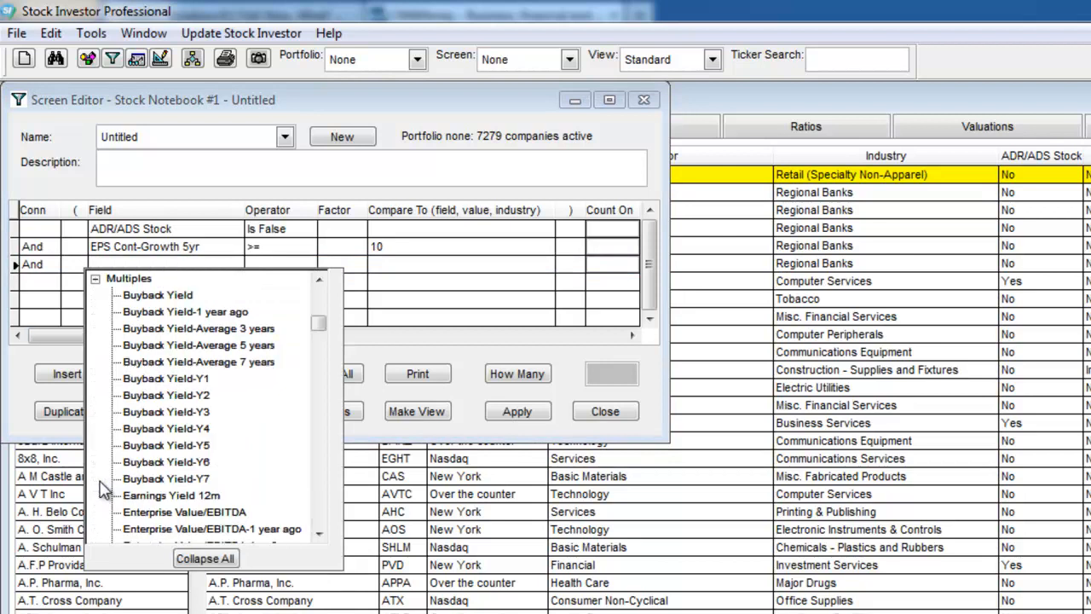
pyautogui.click(322, 484)
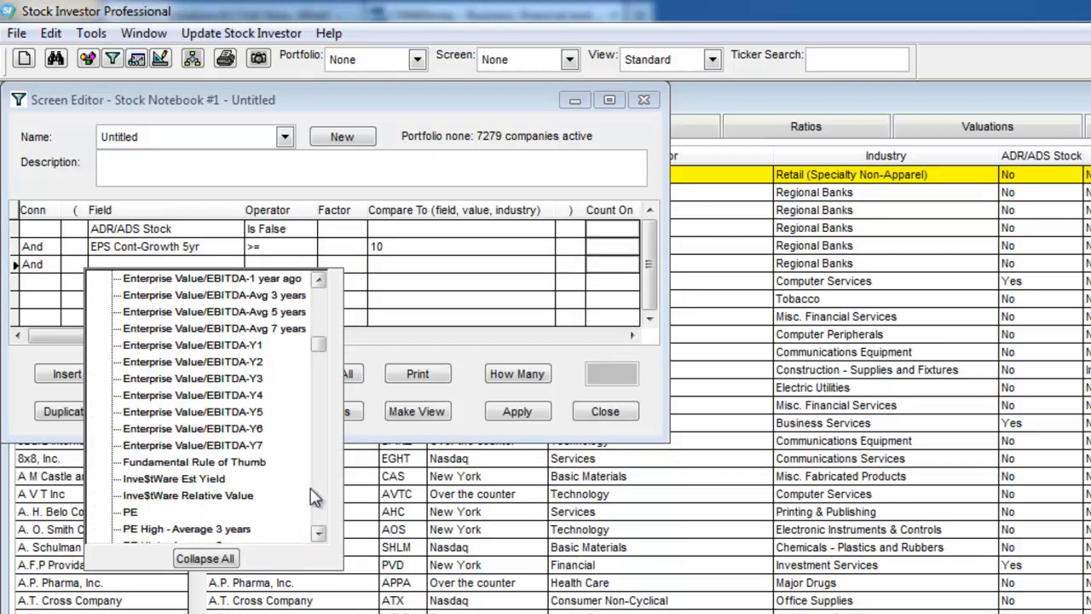
pyautogui.click(132, 512)
pyautogui.click(253, 269)
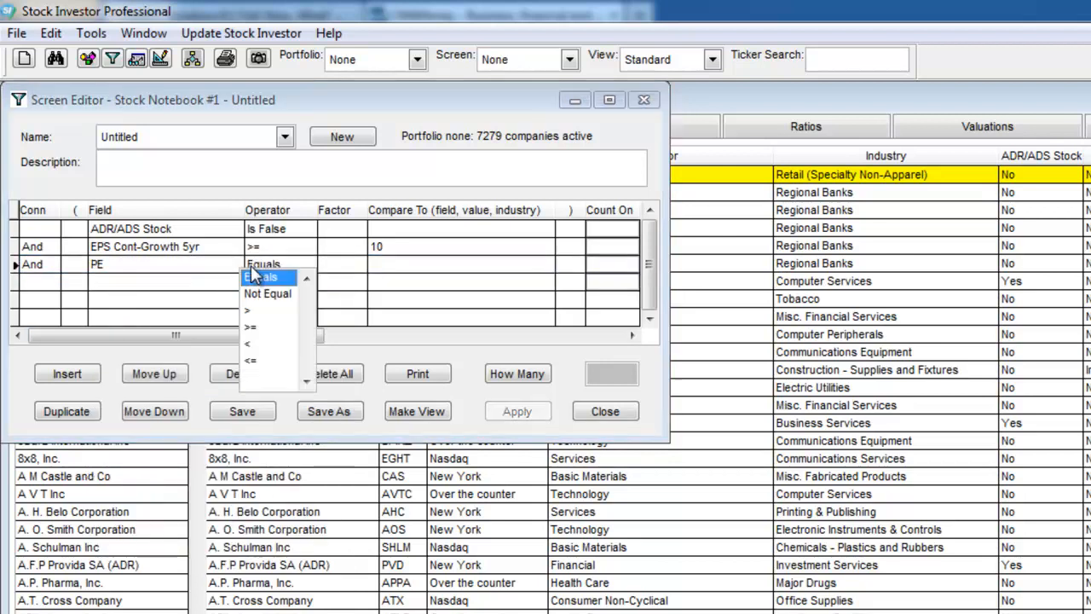
pyautogui.click(257, 362)
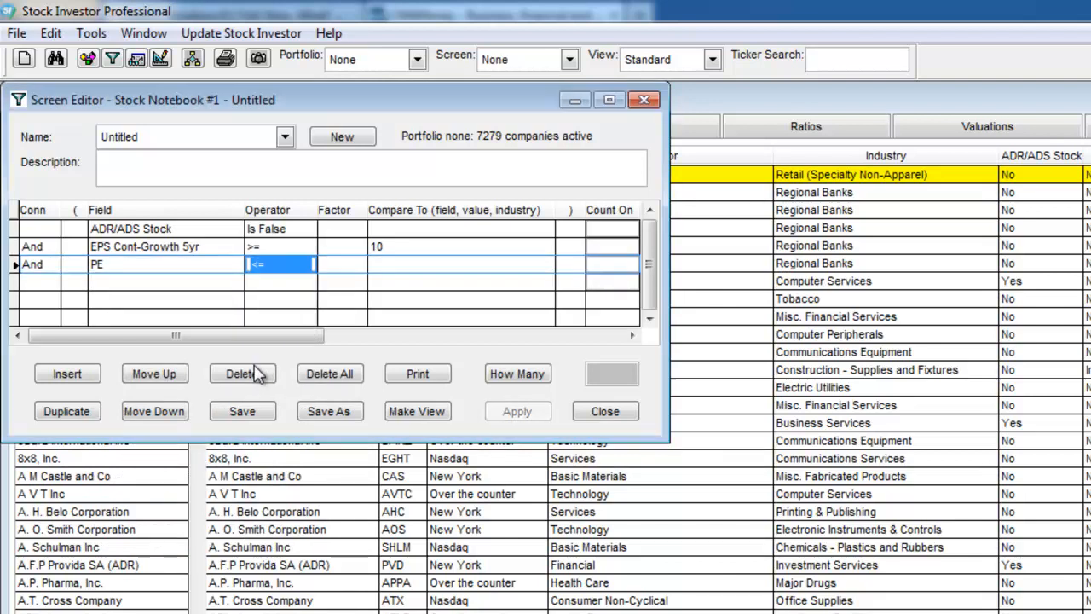
# Compare the PE criterion to the Industry median with a factor of 0.5.
pyautogui.click(345, 260)
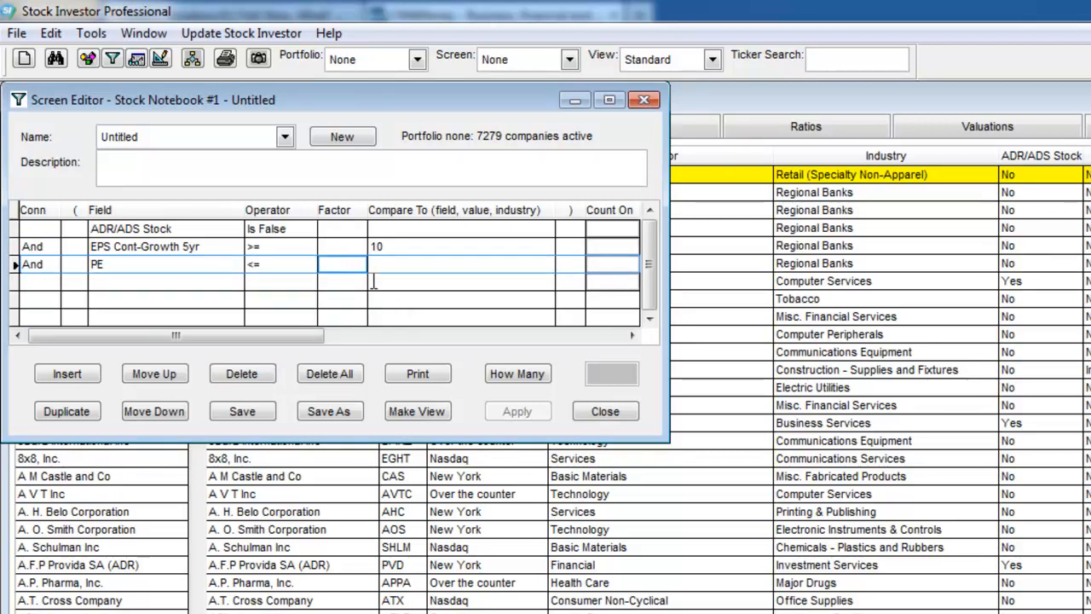
pyautogui.click(373, 264)
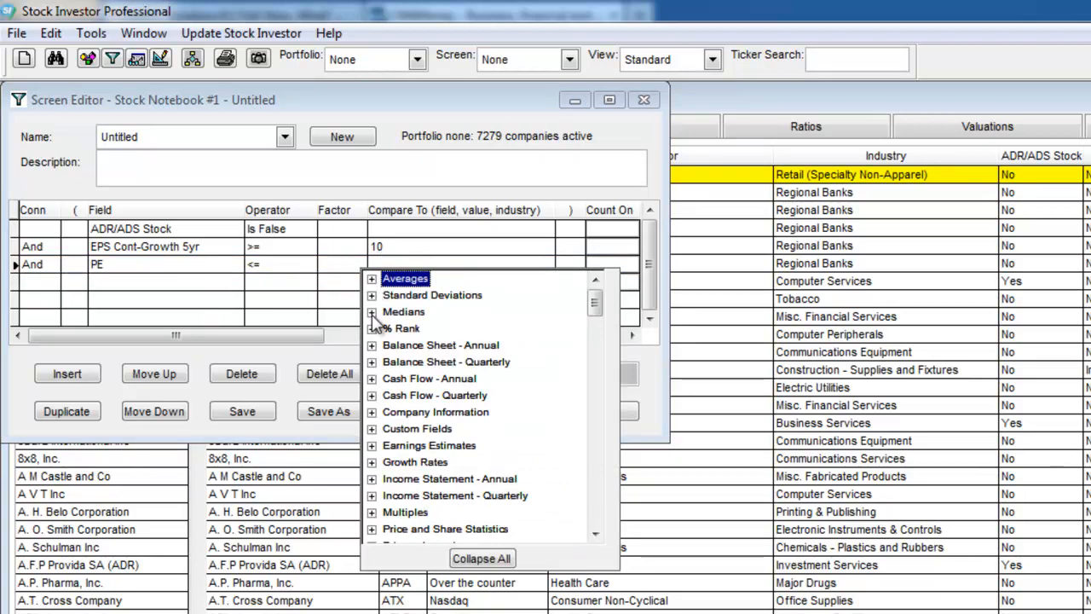
pyautogui.click(372, 312)
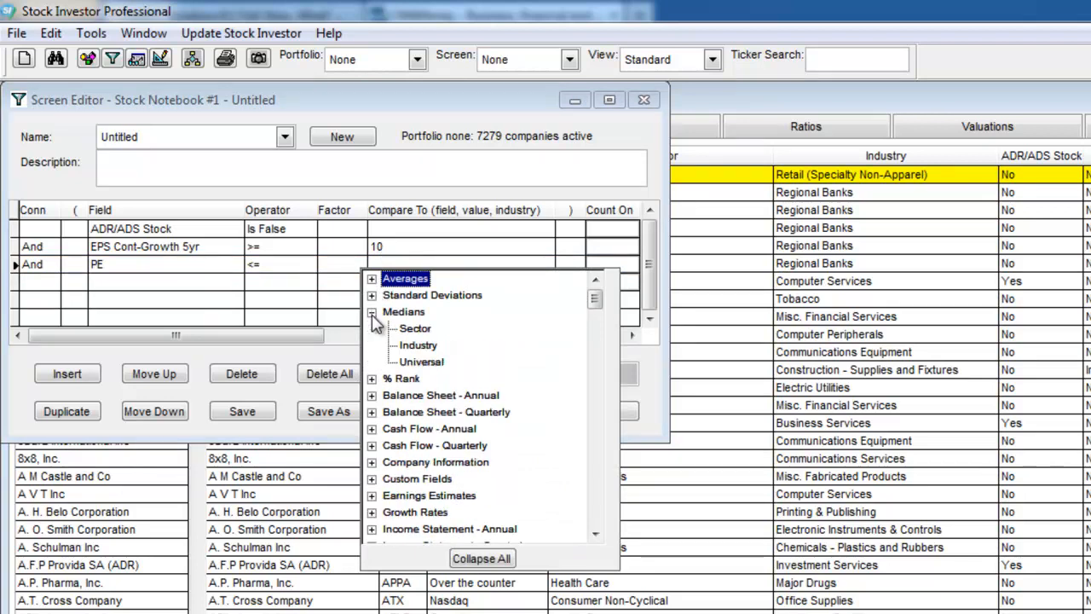
pyautogui.click(418, 345)
pyautogui.click(336, 264)
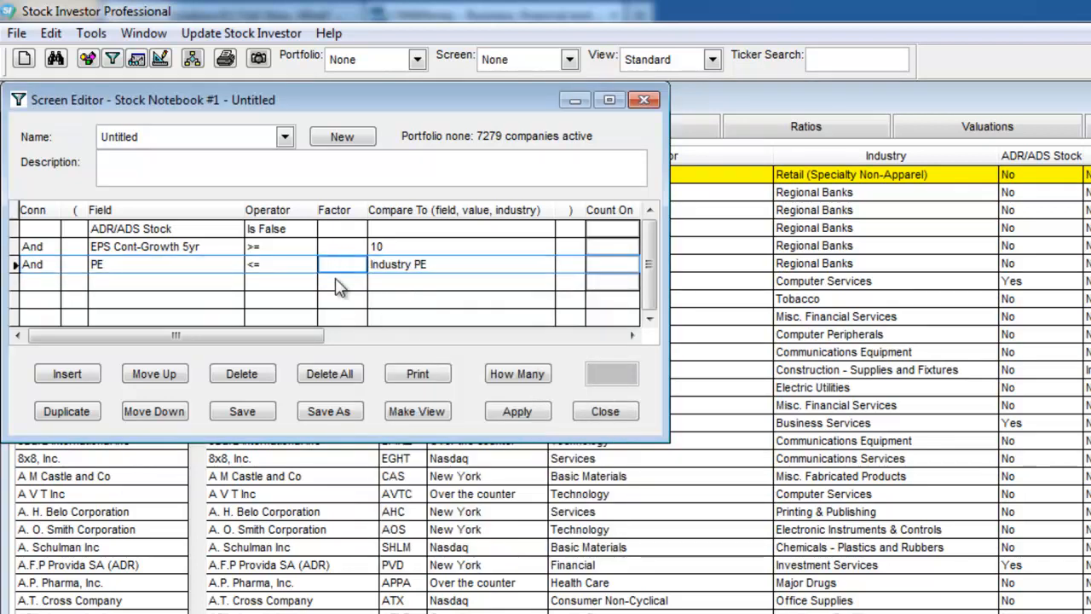
pyautogui.write('0.5')
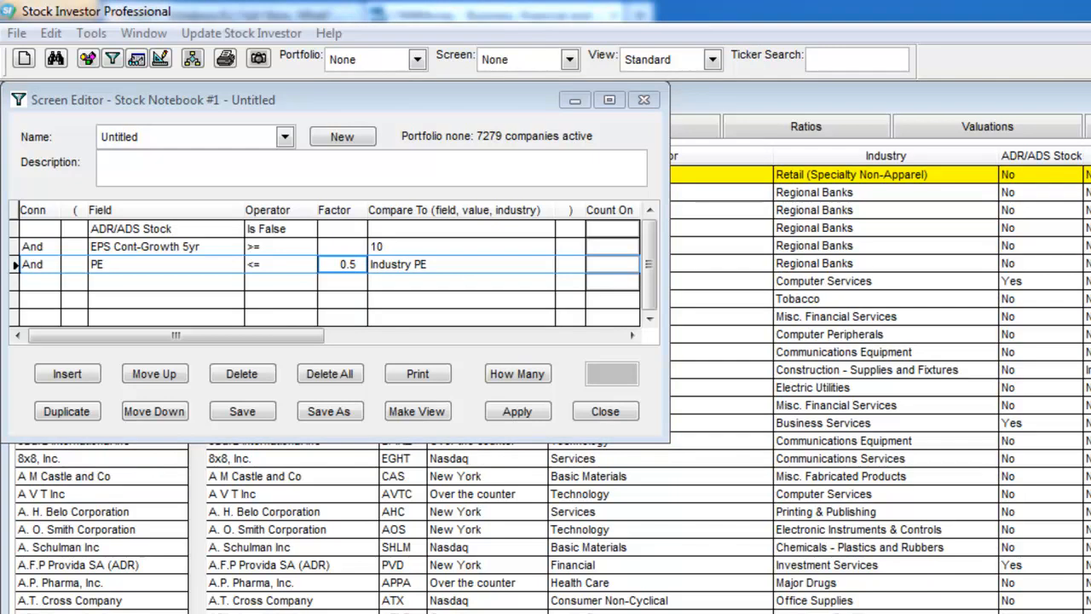
pyautogui.click(352, 264)
# Add a fourth criterion using the % Rank field % Rank-Rel Strength 26 week.
pyautogui.click(110, 283)
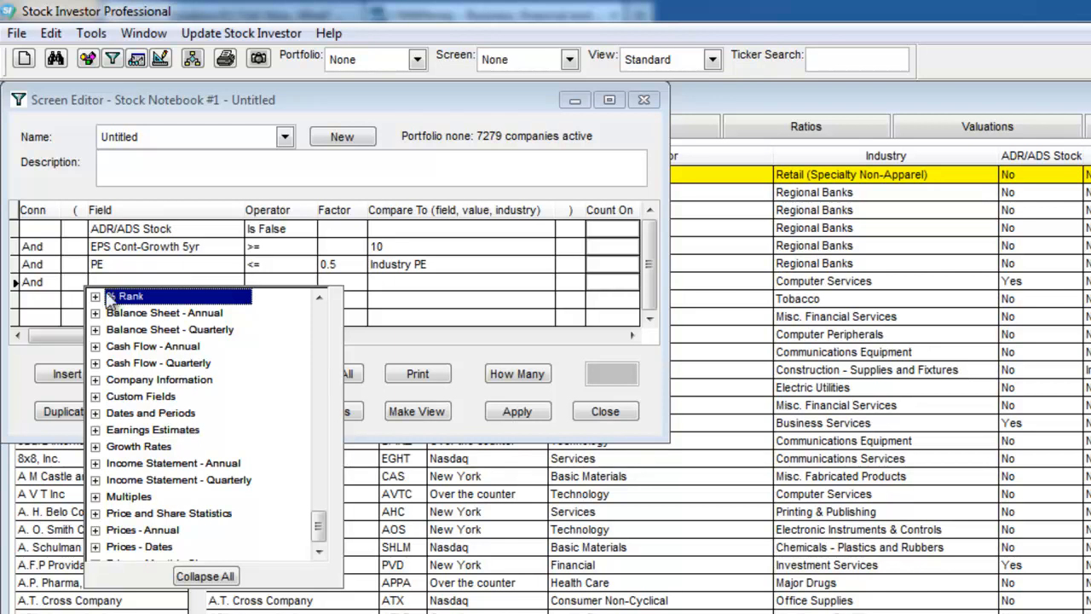
pyautogui.click(95, 296)
pyautogui.click(321, 471)
pyautogui.click(320, 471)
pyautogui.click(321, 470)
pyautogui.click(320, 470)
pyautogui.click(319, 467)
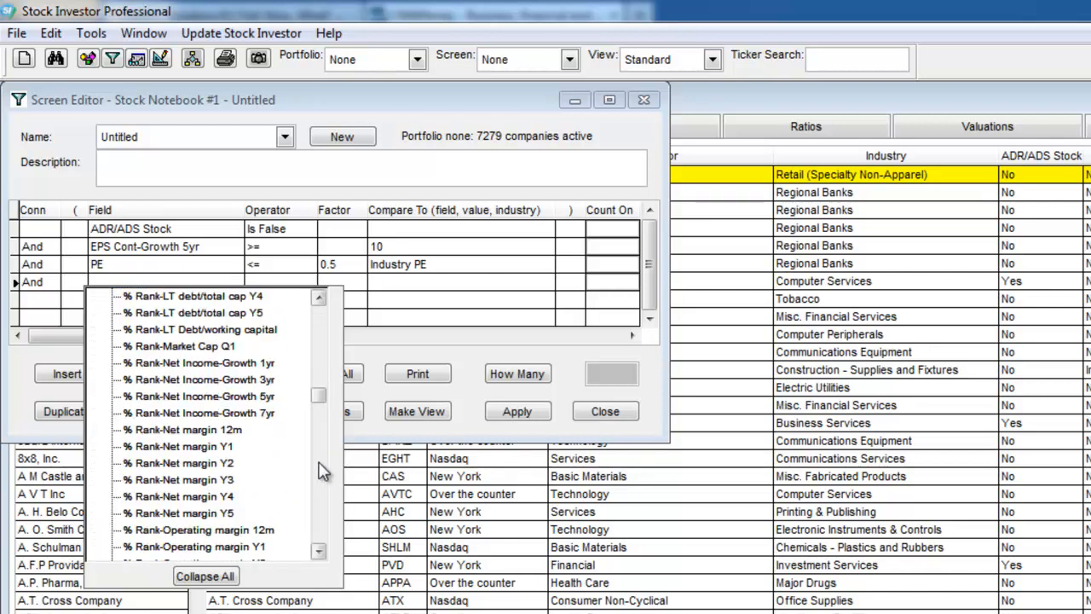
pyautogui.click(322, 486)
pyautogui.click(320, 490)
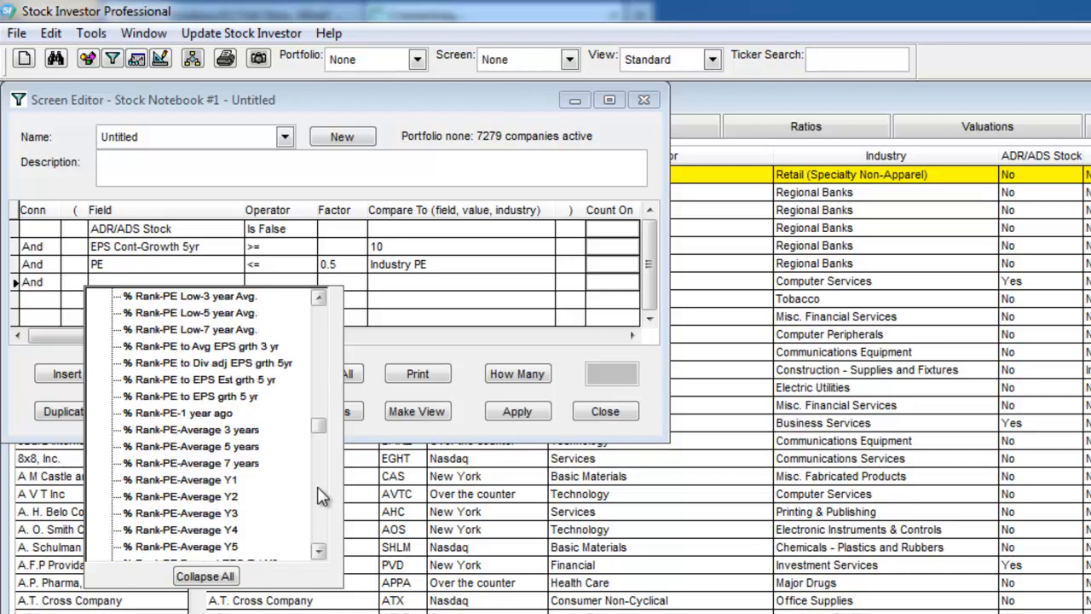
pyautogui.click(323, 497)
pyautogui.click(322, 499)
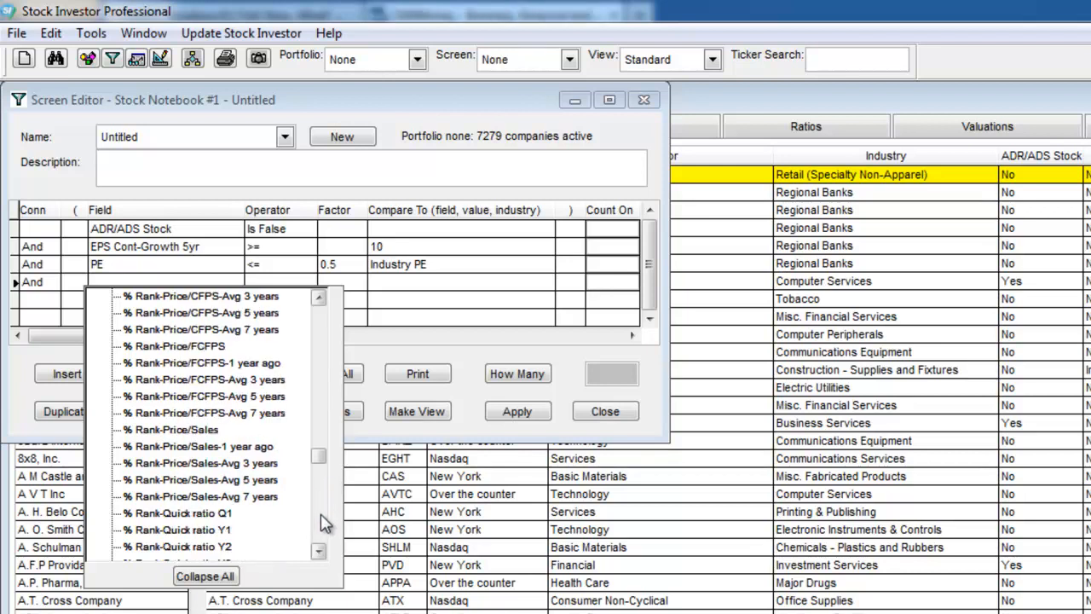
pyautogui.click(324, 522)
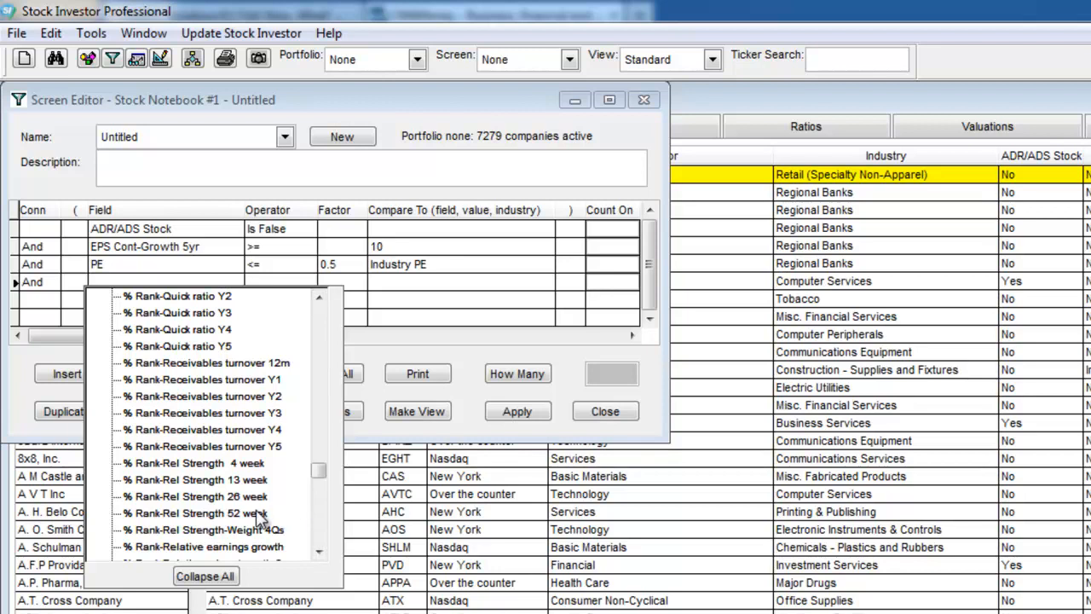
pyautogui.click(247, 496)
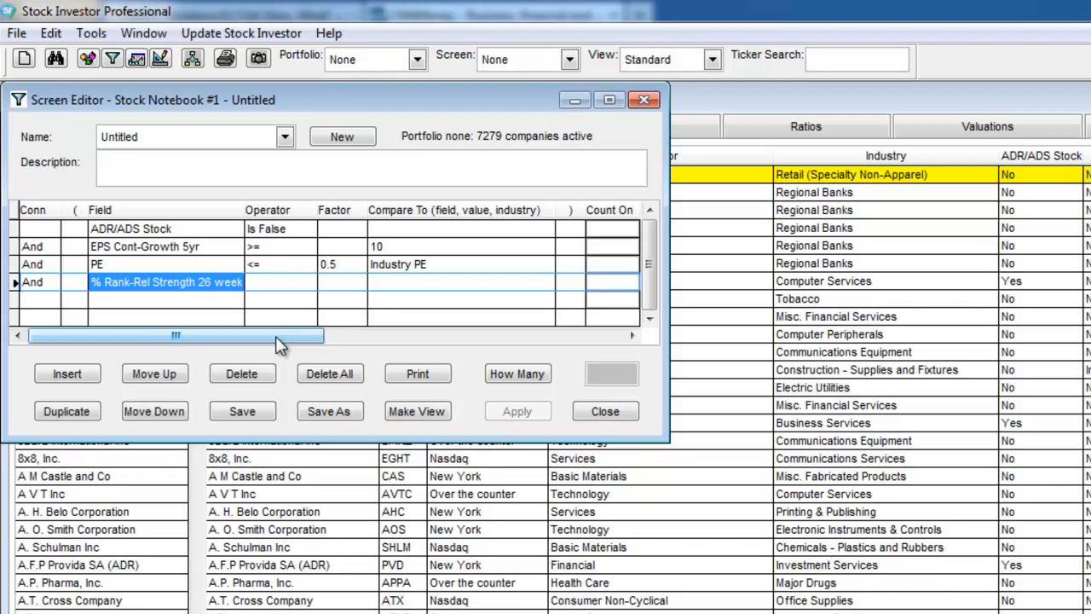
# Require the 26-week relative strength rank to be >= 90 and count how many companies pass the screen.
pyautogui.click(268, 285)
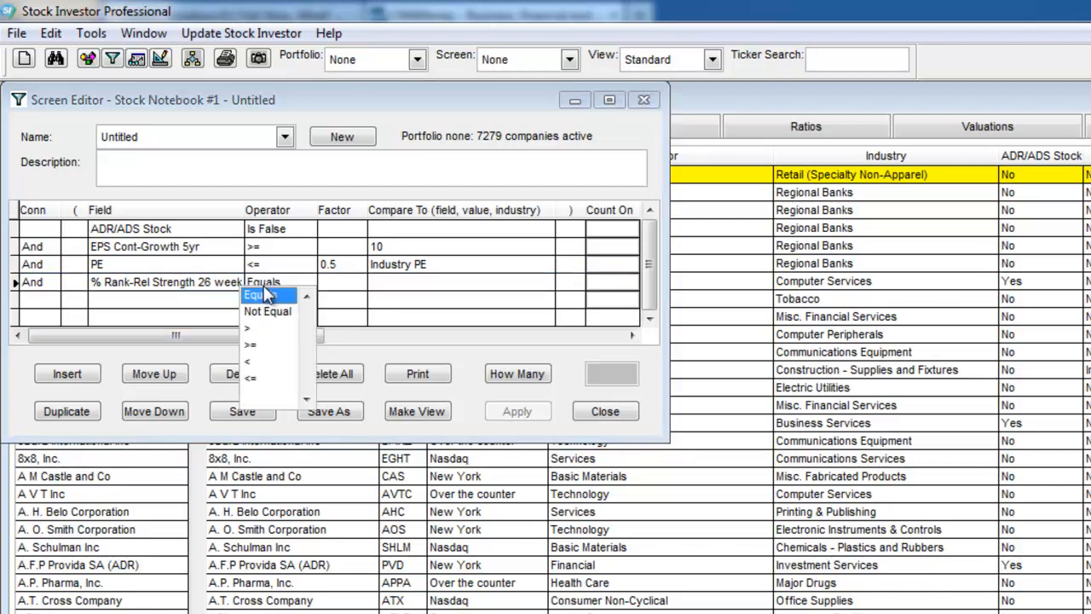
pyautogui.click(252, 344)
pyautogui.click(392, 281)
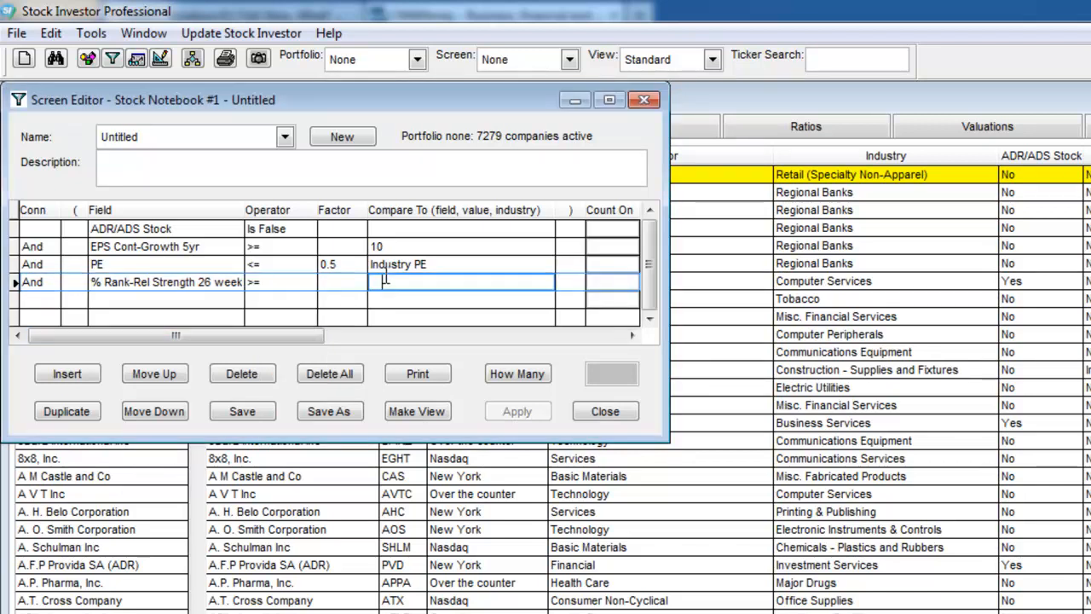
pyautogui.click(395, 280)
pyautogui.write('90')
pyautogui.click(544, 376)
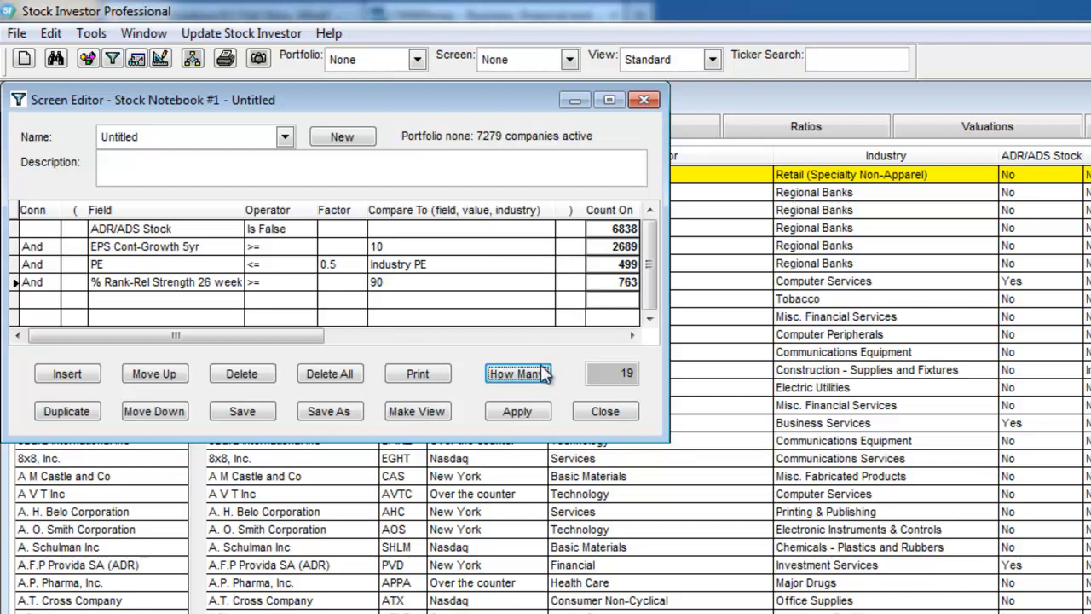
# Apply the screen to the stock notebook and move the Screen Editor clear of the filtered company list.
pyautogui.click(522, 411)
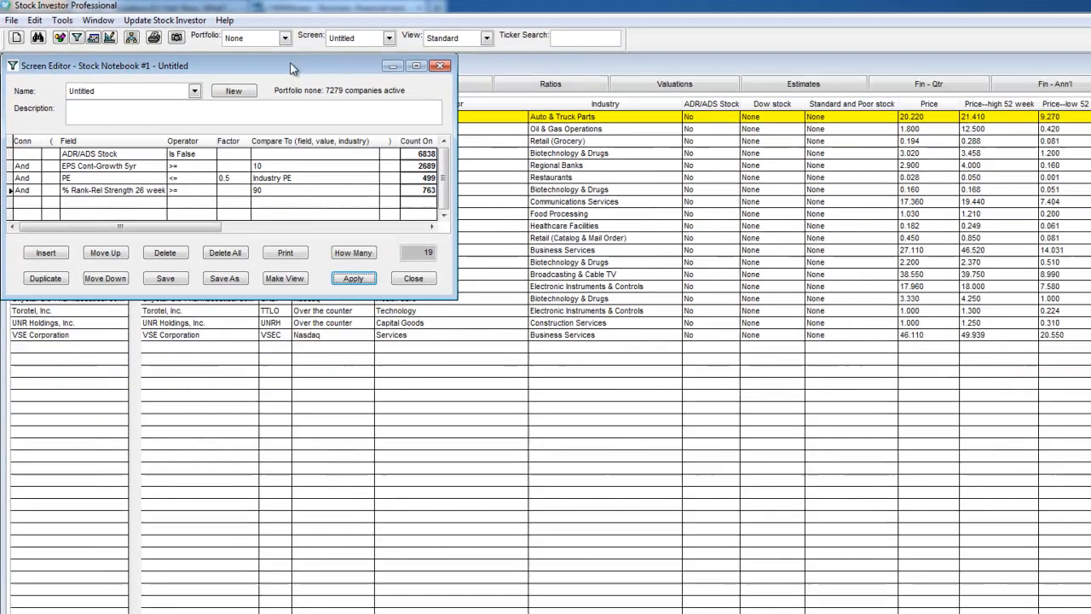
pyautogui.moveTo(454, 100); pyautogui.dragTo(784, 257)
pyautogui.moveTo(506, 168); pyautogui.dragTo(716, 380)
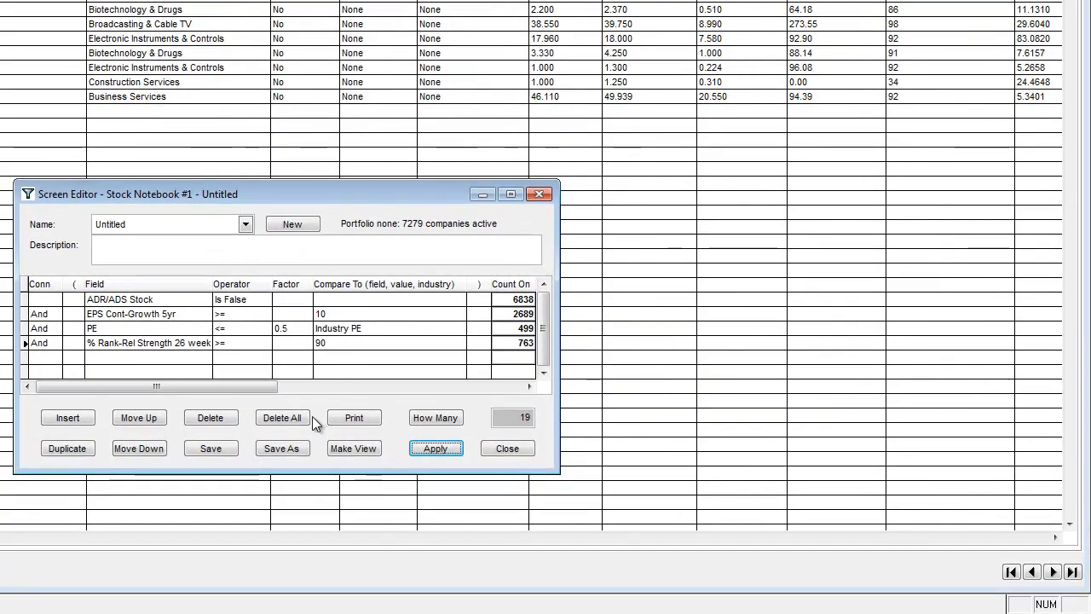
# Save the screen criteria under the new name "__sample screen".
pyautogui.click(299, 448)
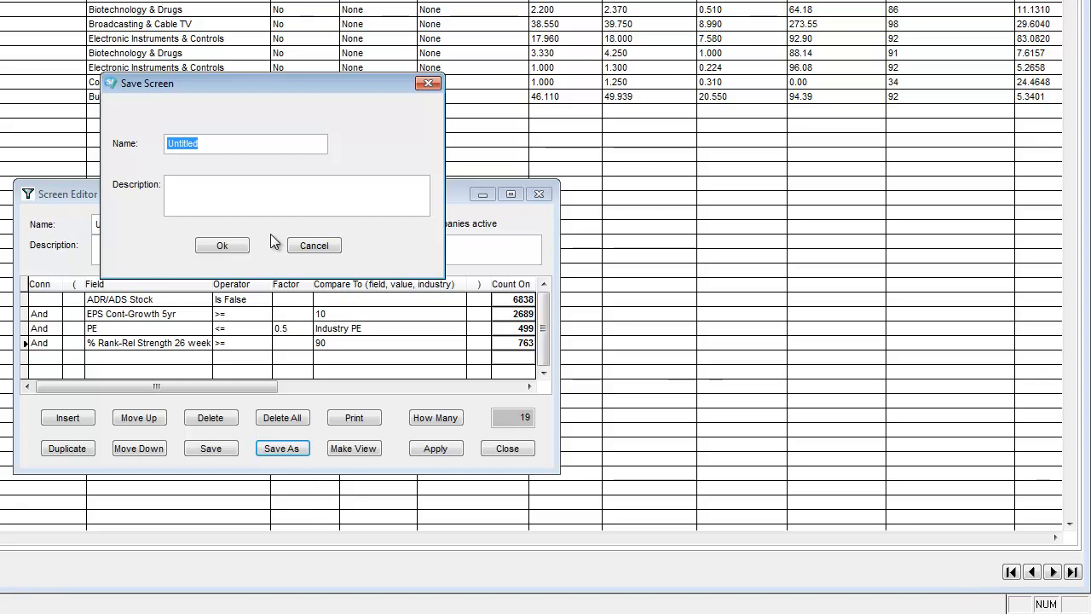
pyautogui.write('sample')
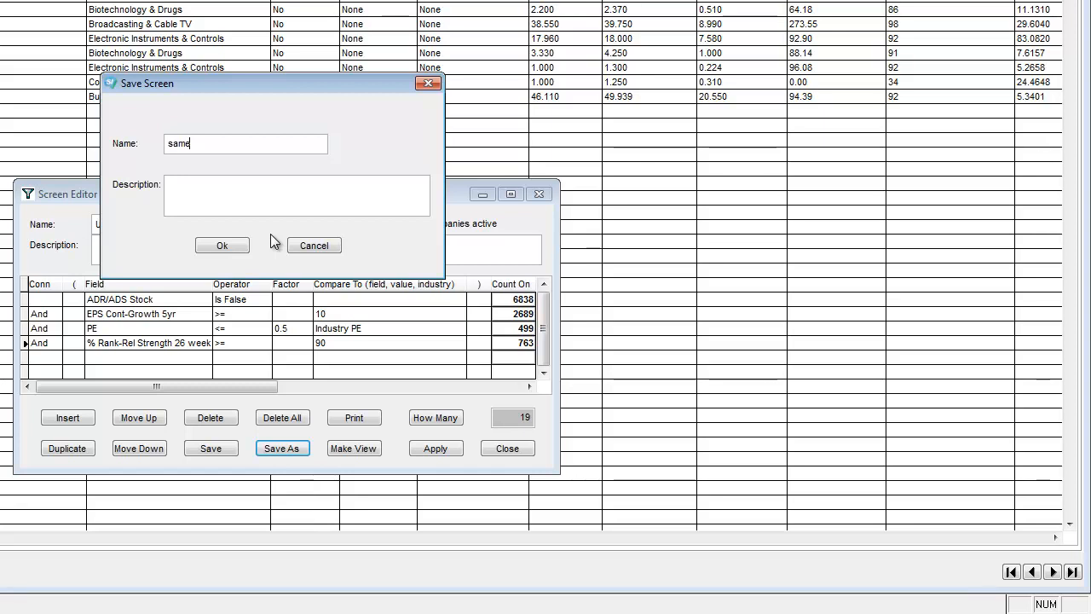
pyautogui.write(' screen')
pyautogui.press('Home')
pyautogui.write('__')
pyautogui.click(221, 245)
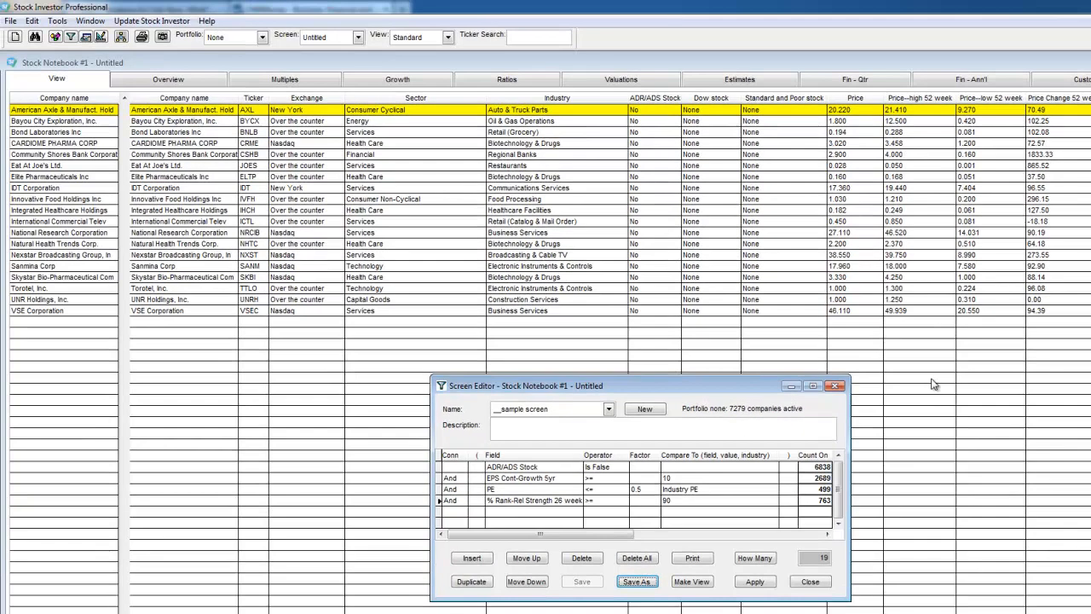
# Close the Screen Editor and select the saved "__sample screen" as the notebook's active screen.
pyautogui.click(809, 581)
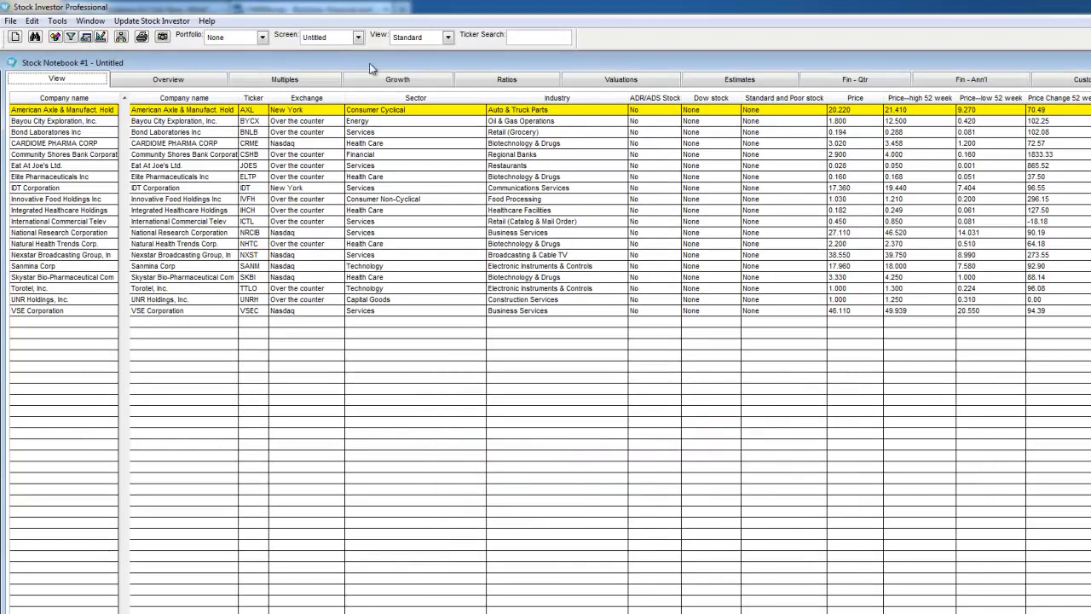
pyautogui.click(329, 37)
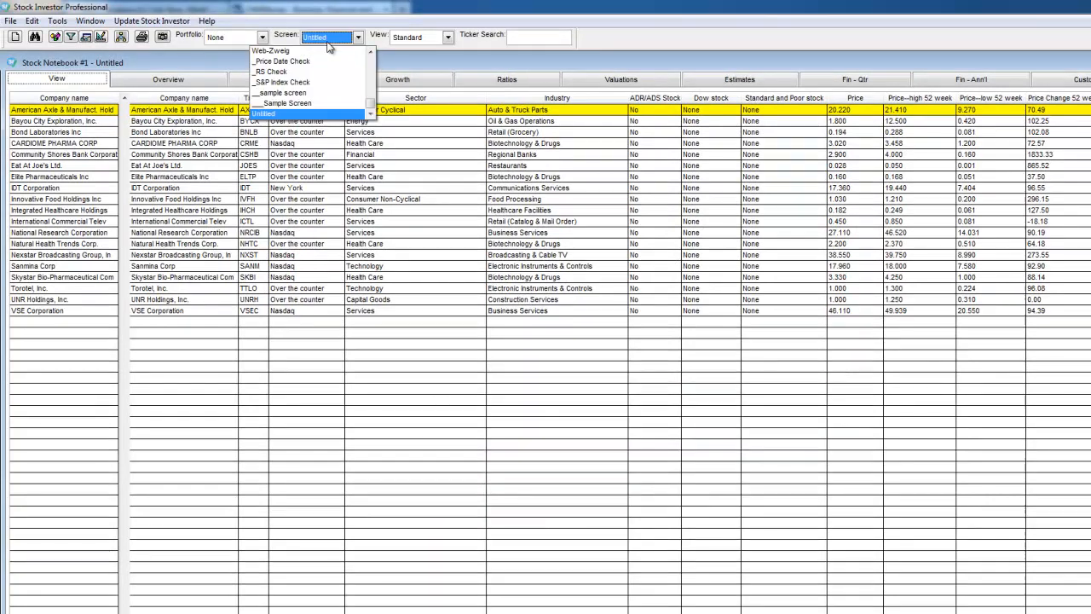
pyautogui.click(290, 94)
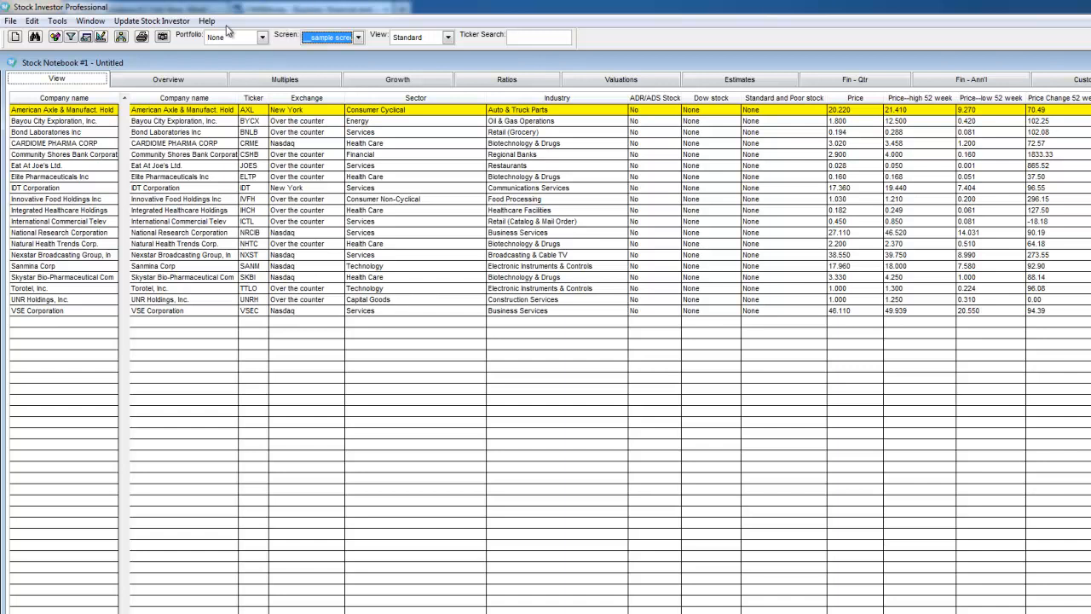
# Search the program's help for "pe" and display the PE field definition topic.
pyautogui.click(207, 24)
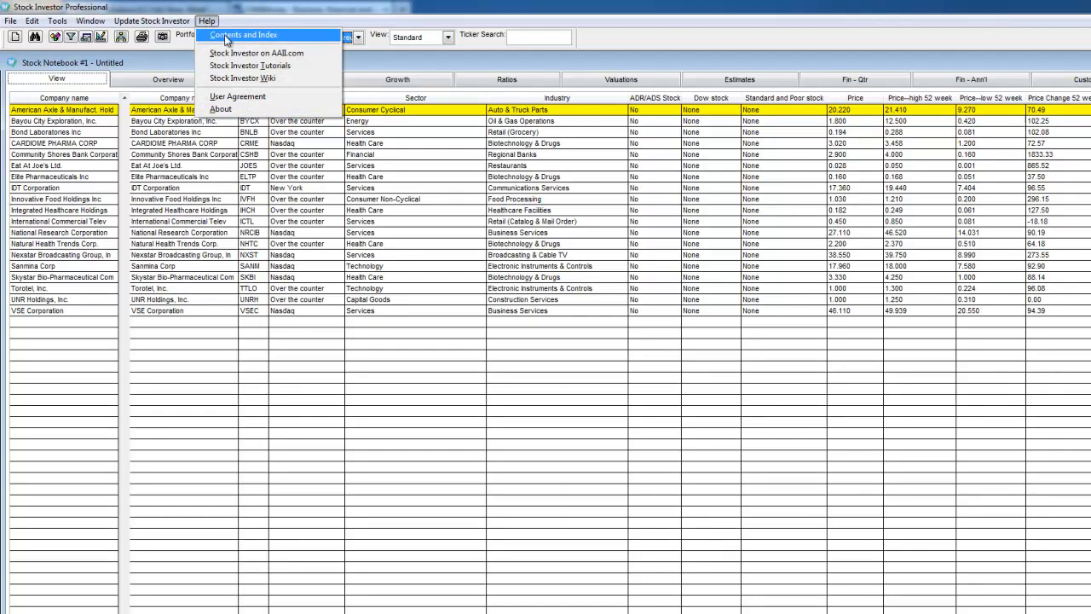
pyautogui.click(226, 35)
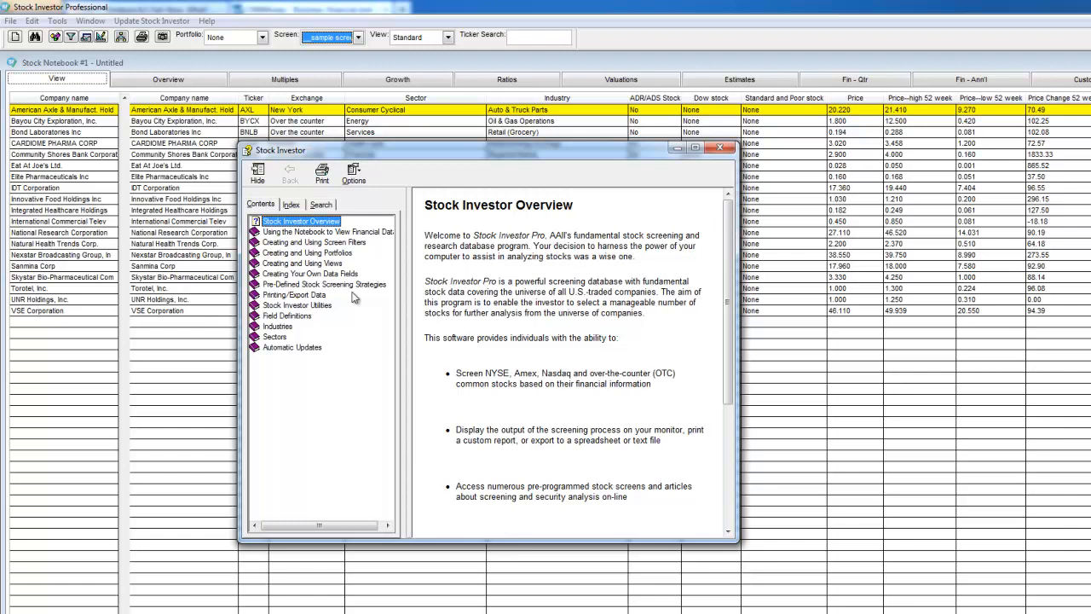
pyautogui.click(322, 206)
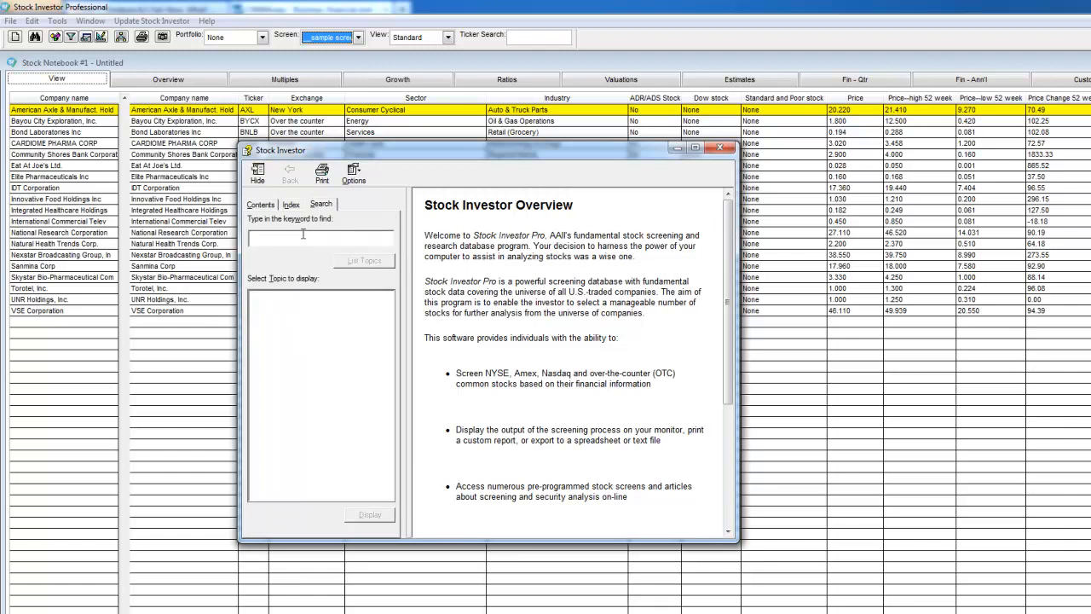
pyautogui.write('pe')
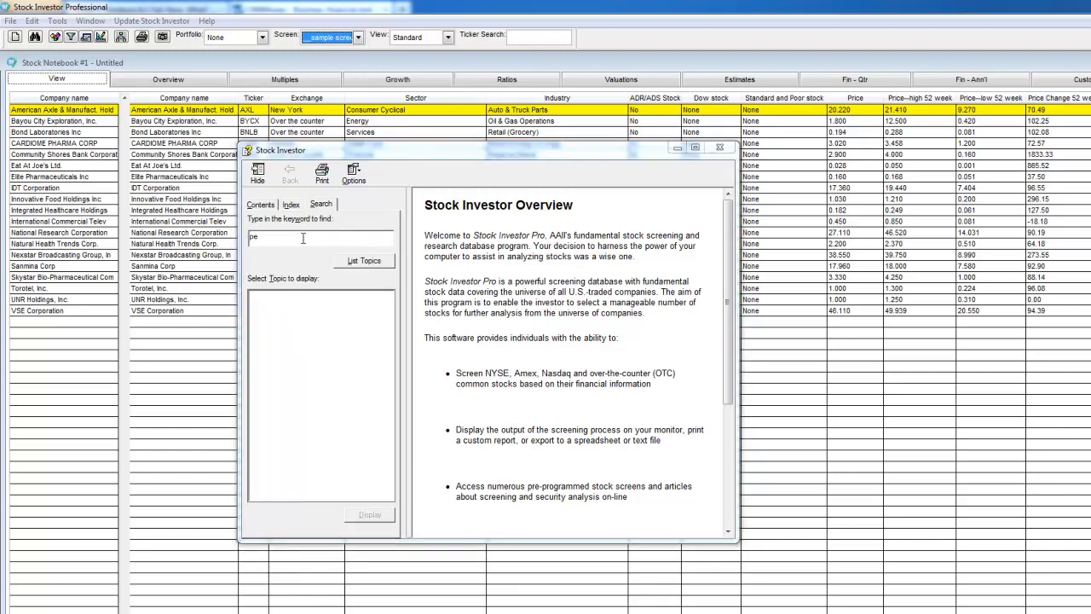
pyautogui.press('Return')
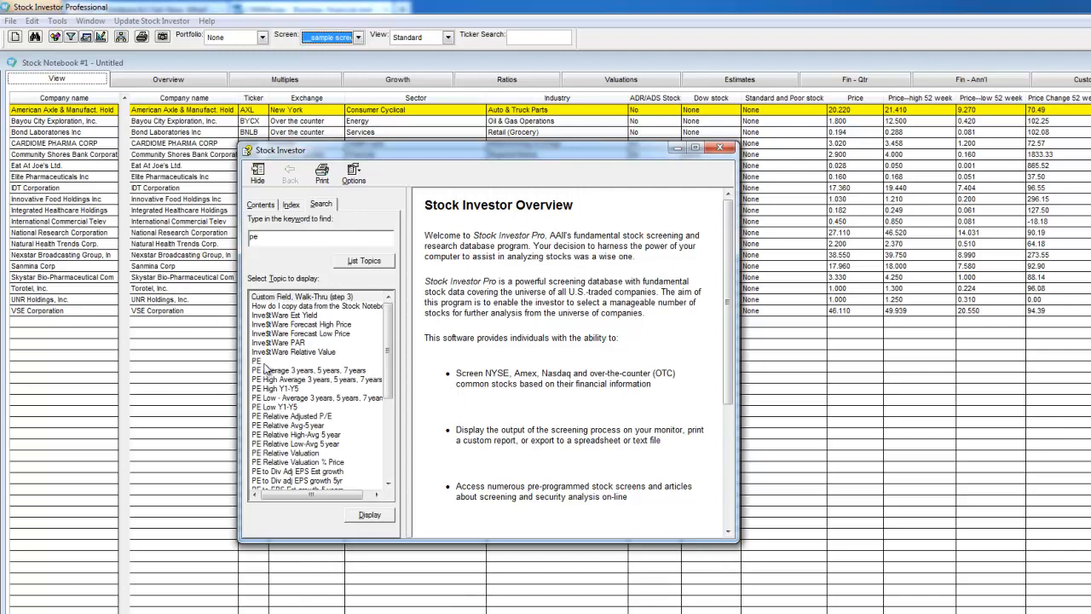
pyautogui.doubleClick(264, 362)
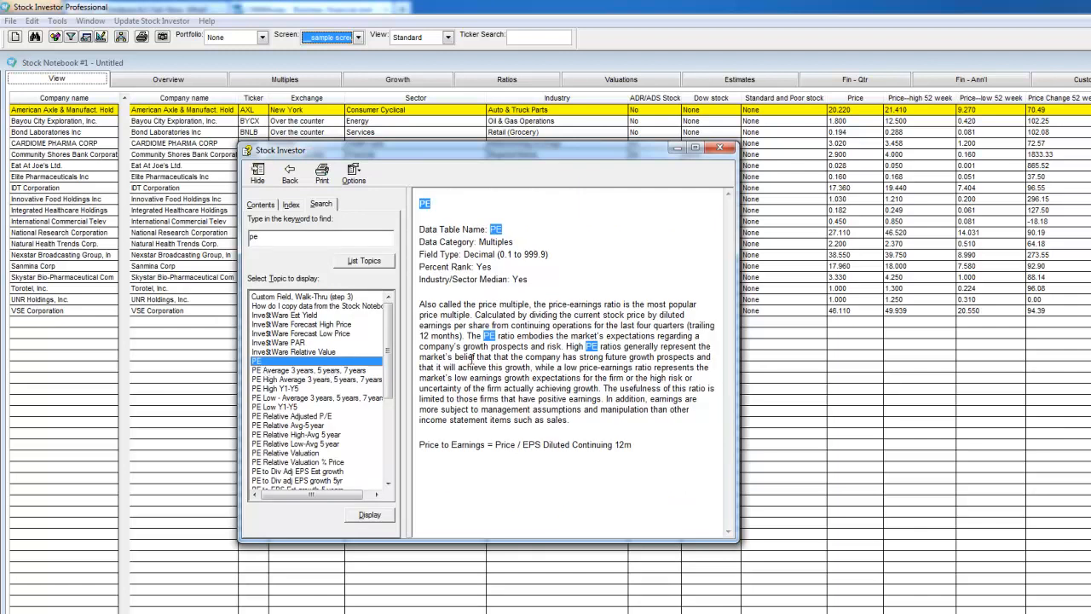